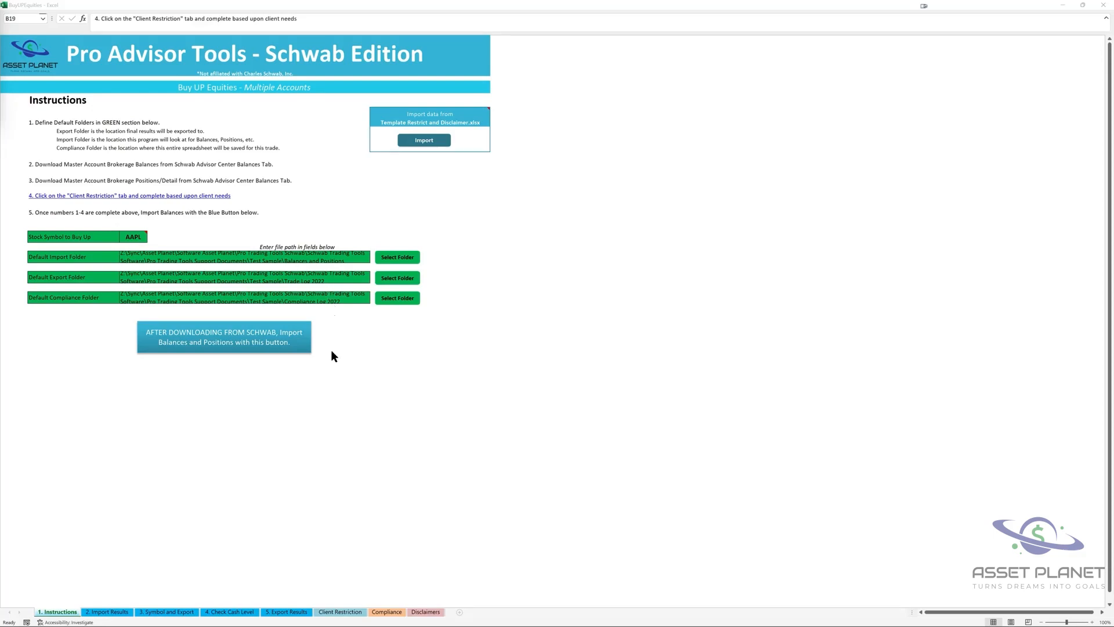
# Import the downloaded Schwab balances and positions from CSV into the workbook.
pyautogui.click(233, 340)
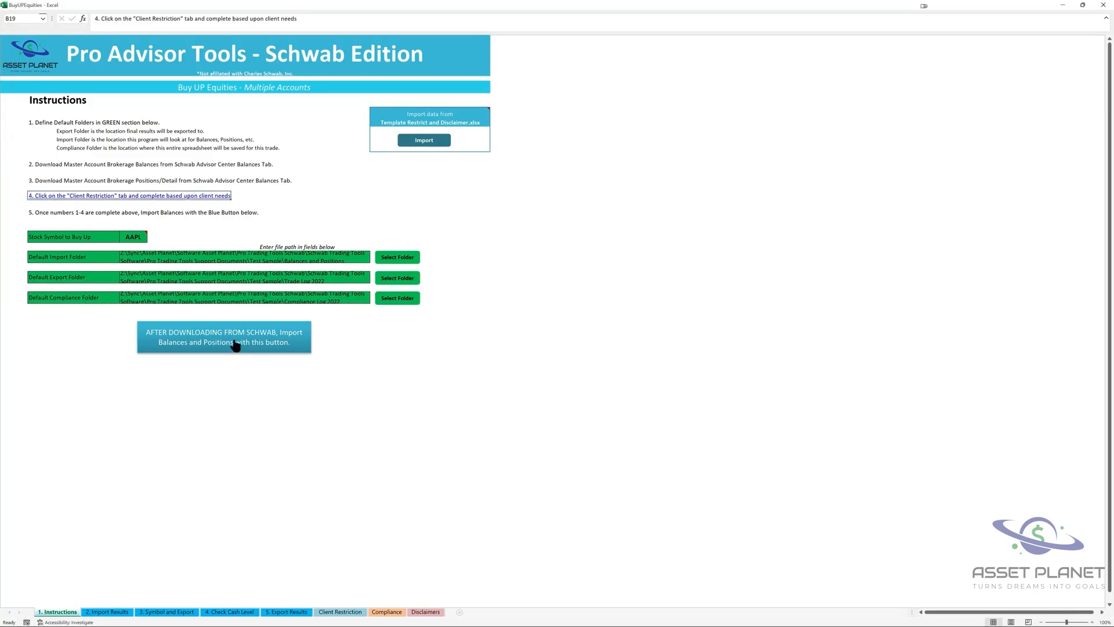
pyautogui.click(235, 345)
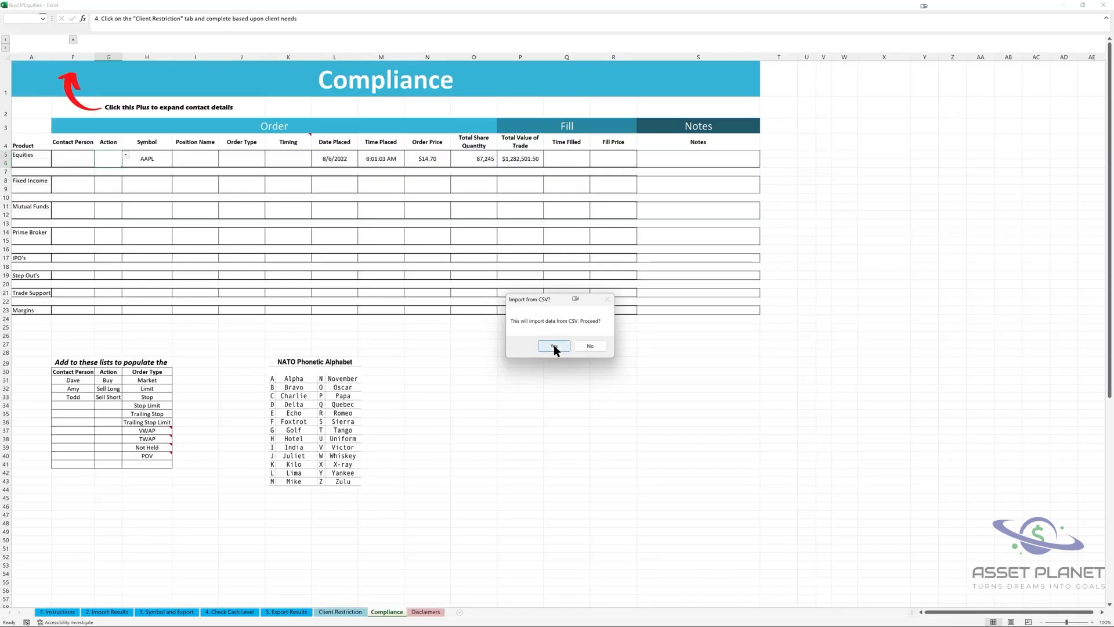
pyautogui.click(553, 346)
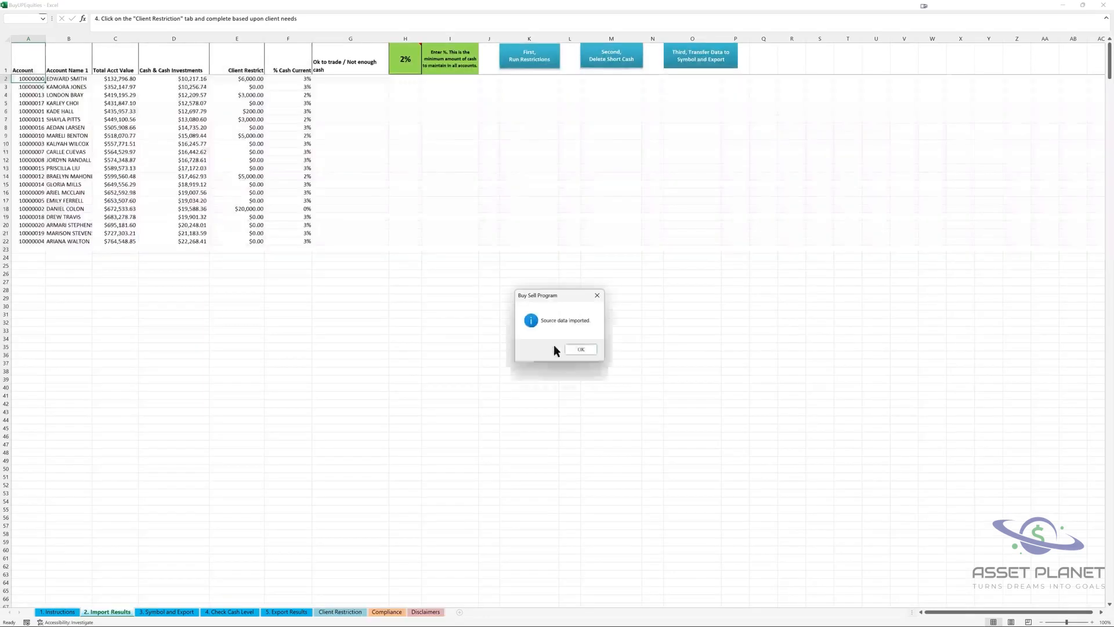
pyautogui.click(571, 352)
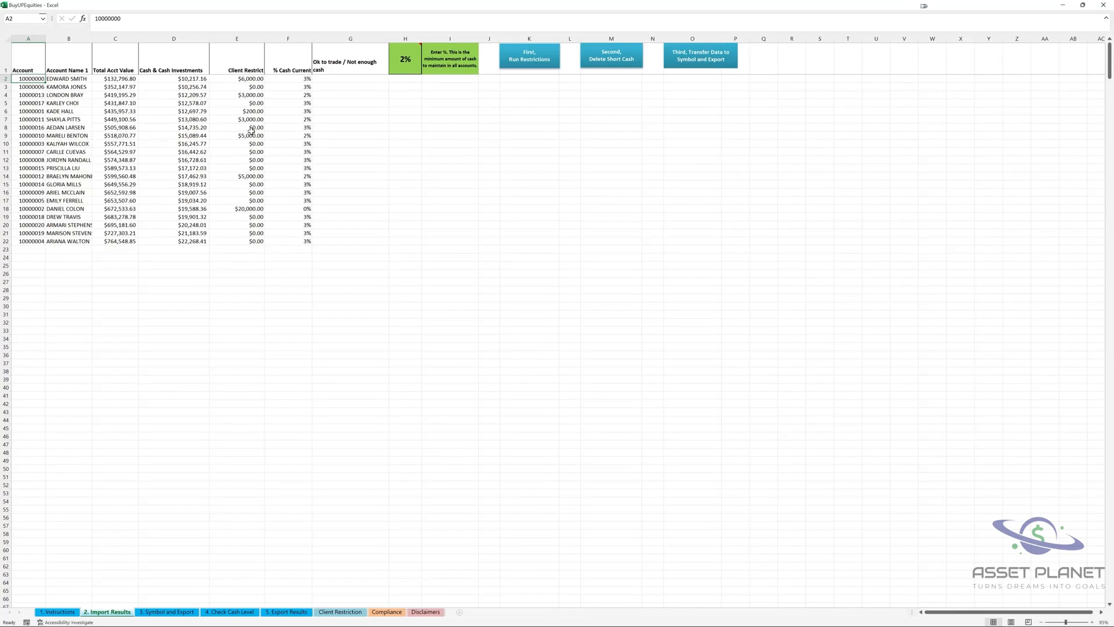
# Run the restrictions with a 2% minimum cash level and review the cash minimums on the Client Restriction sheet.
pyautogui.click(406, 61)
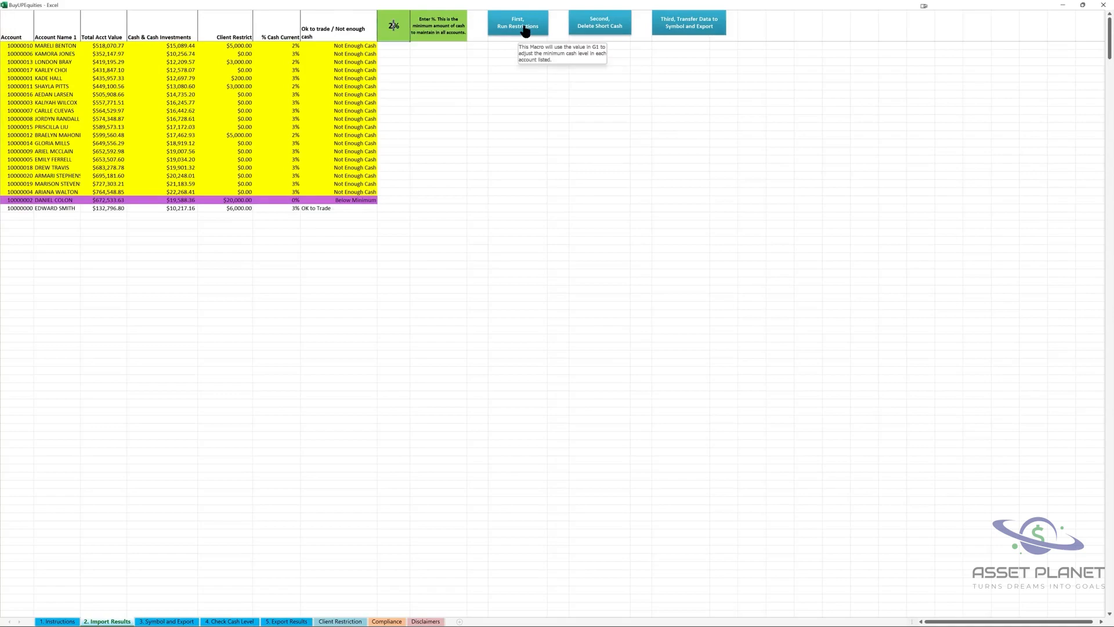
pyautogui.click(526, 30)
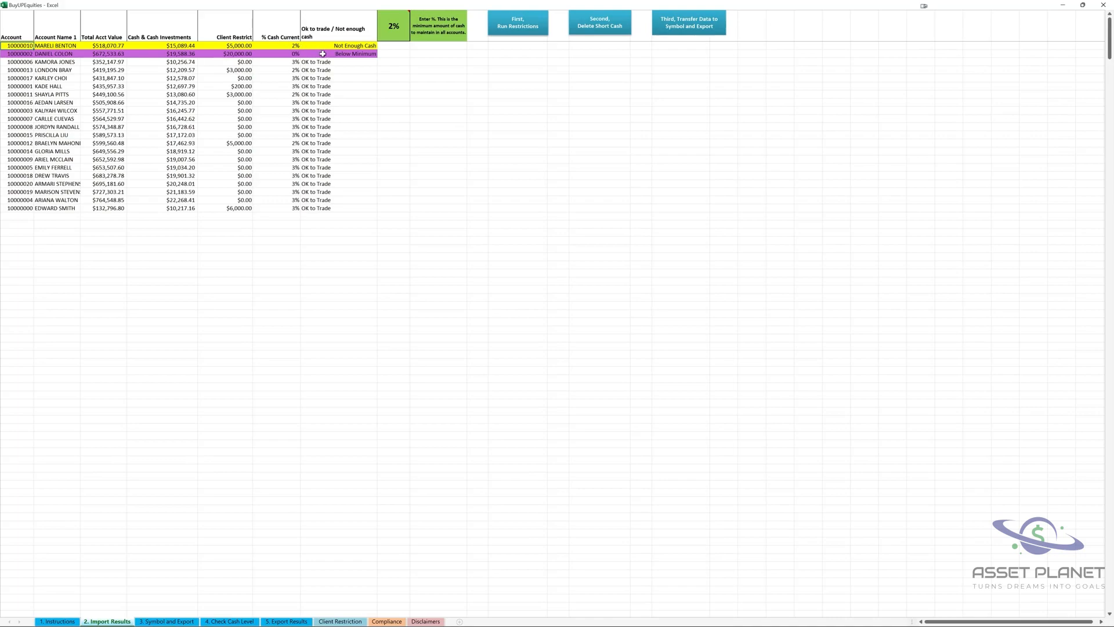
pyautogui.click(322, 622)
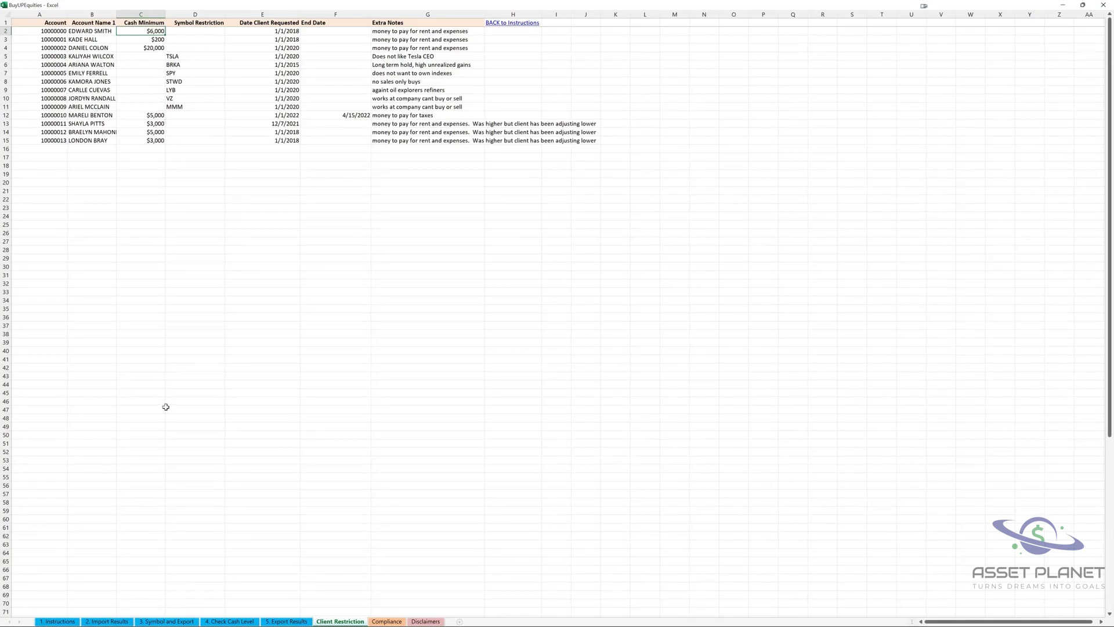
pyautogui.click(125, 622)
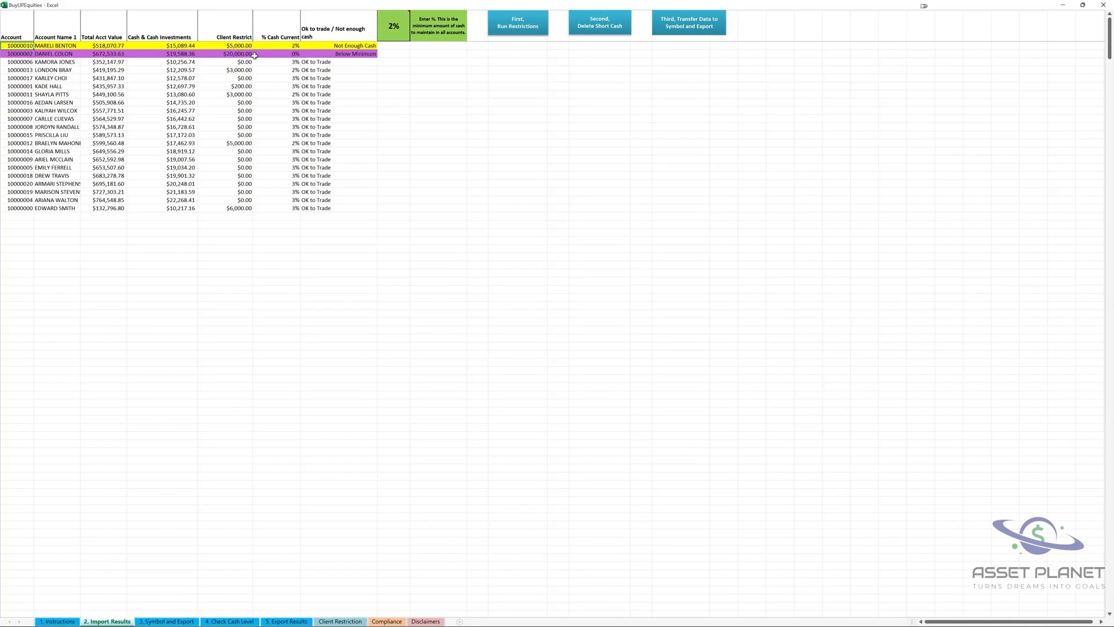
# Delete the accounts short of cash and transfer the remaining data to the Symbol and Export sheet.
pyautogui.click(591, 28)
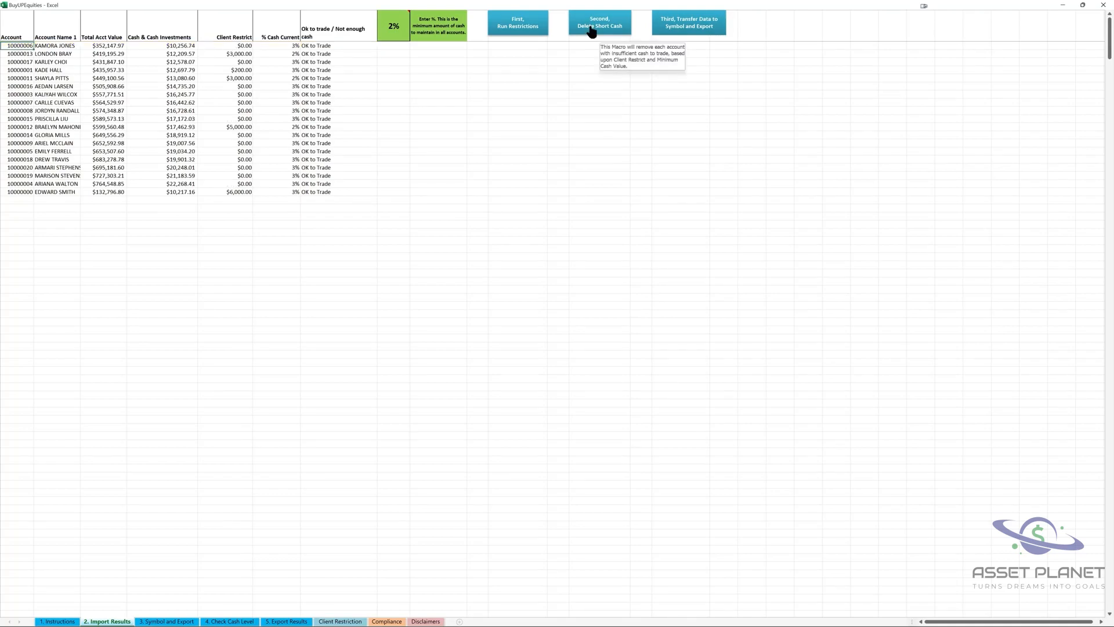
pyautogui.click(681, 28)
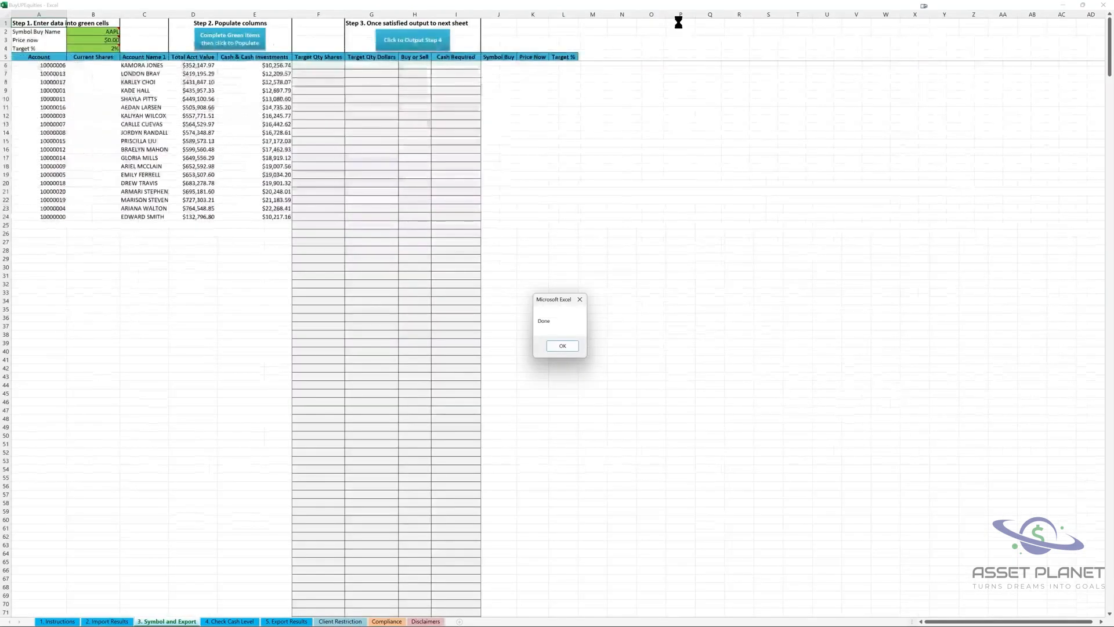
pyautogui.click(562, 346)
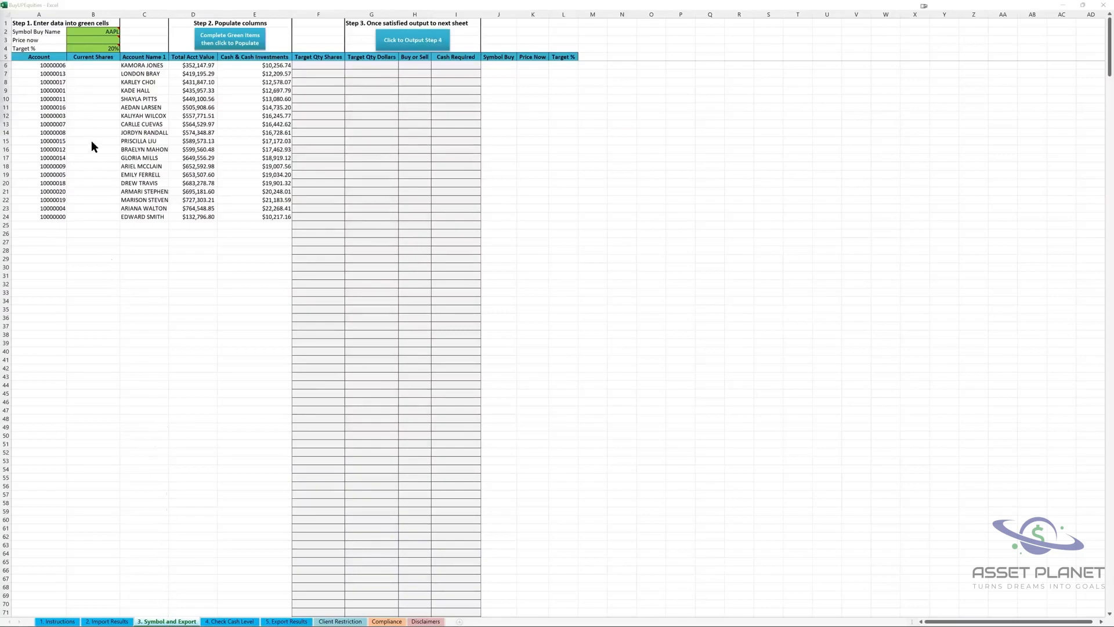
# Set the AAPL price to 140.50 and the target to 4%, and populate the order columns.
pyautogui.click(83, 42)
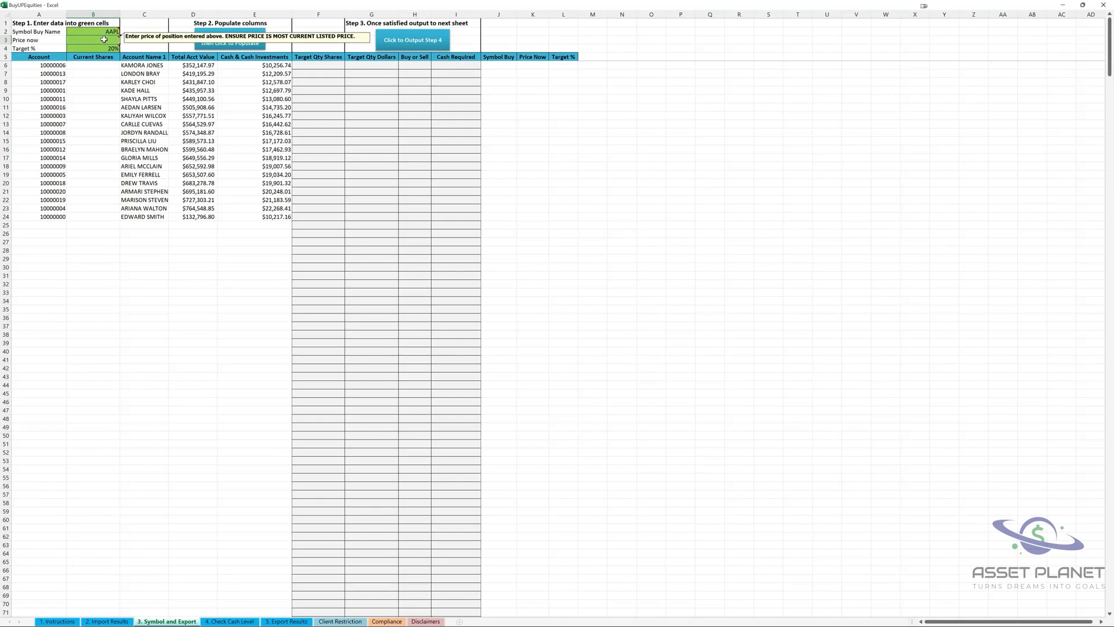
pyautogui.write('1')
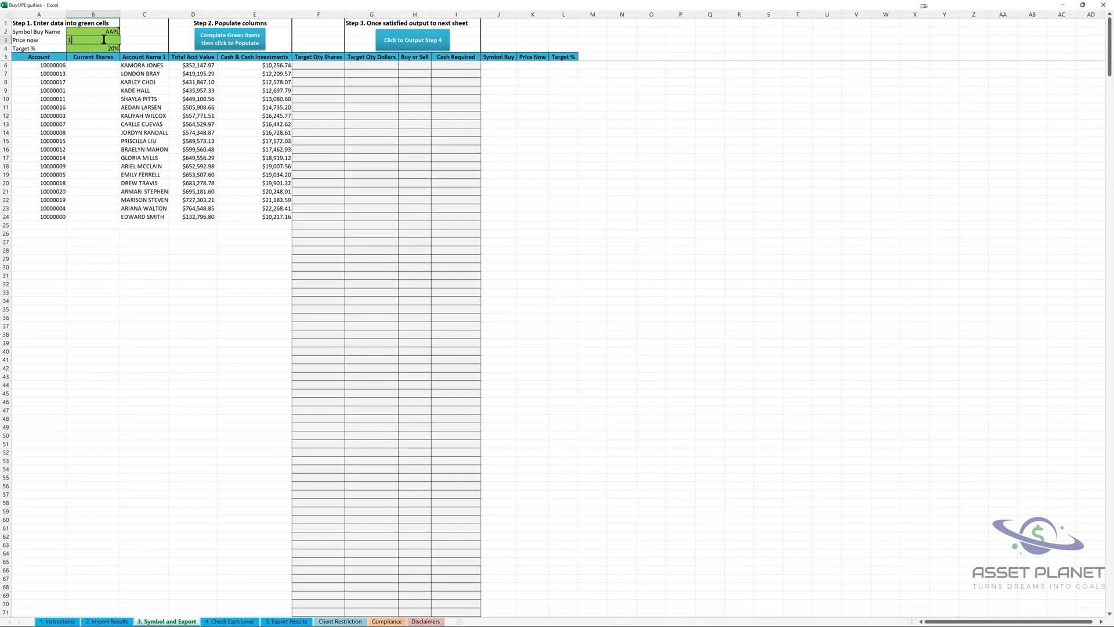
pyautogui.write('40.50')
pyautogui.press('Return')
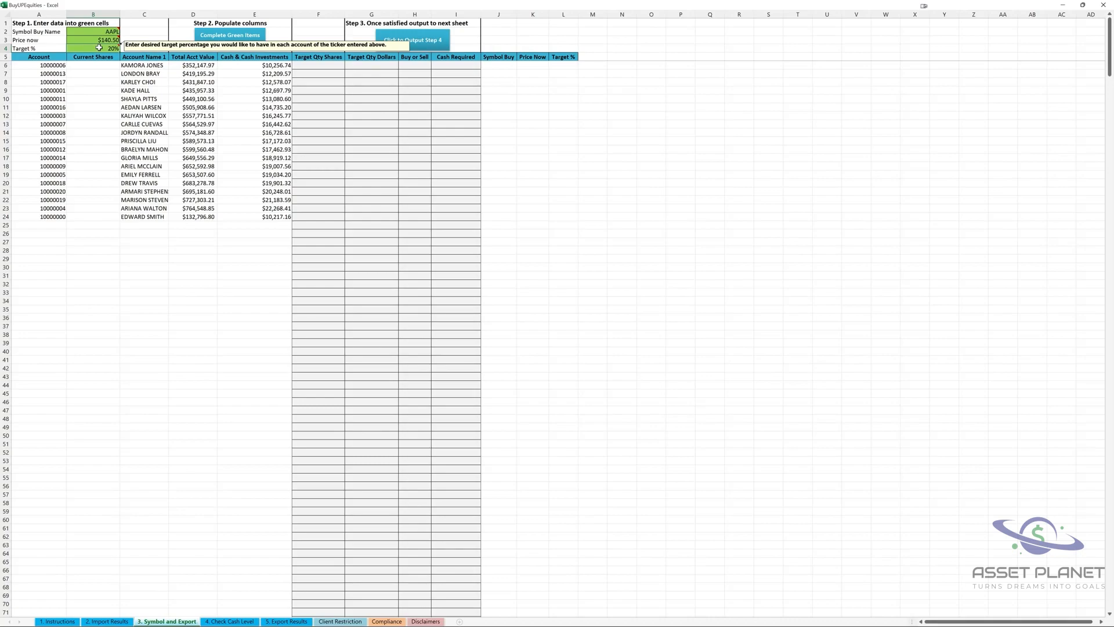
pyautogui.write('4')
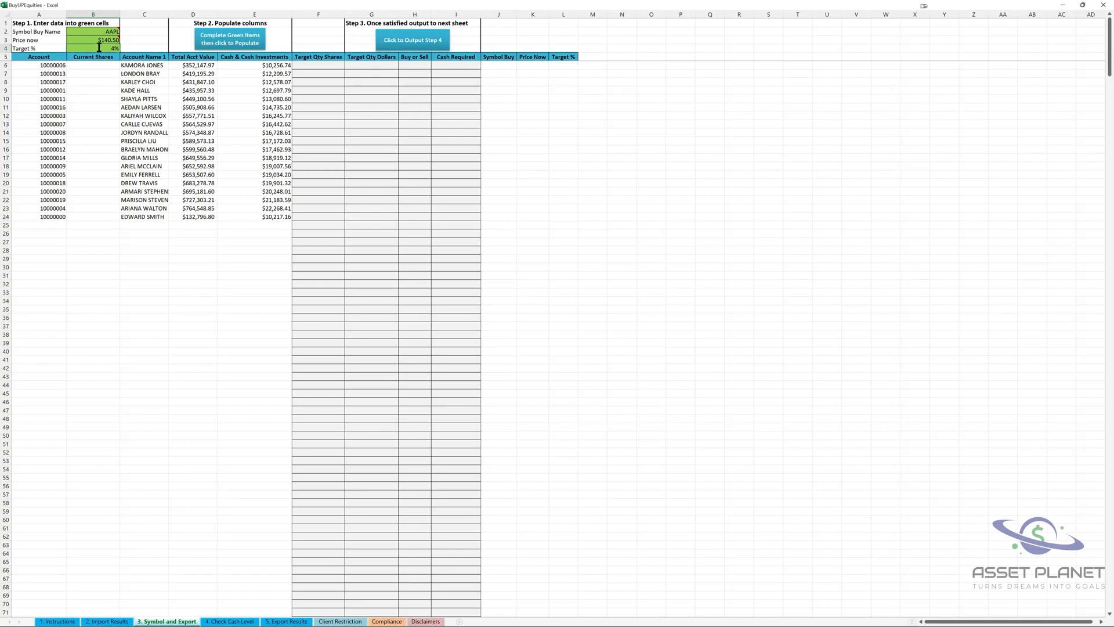
pyautogui.click(221, 45)
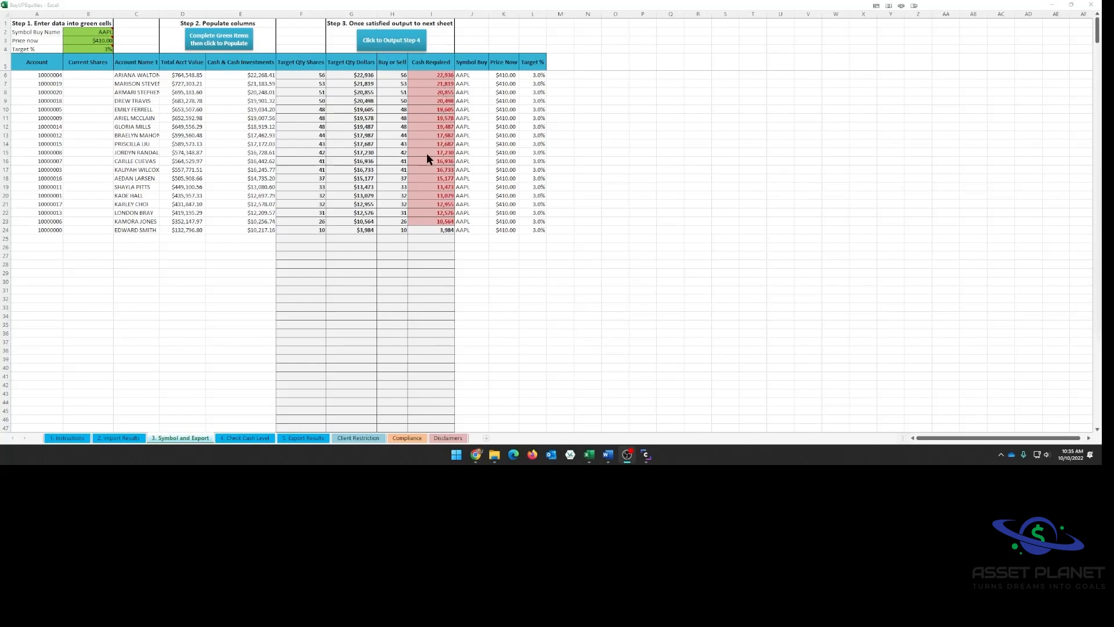
# Set the target percentage to 2% and repopulate the order columns.
pyautogui.click(101, 50)
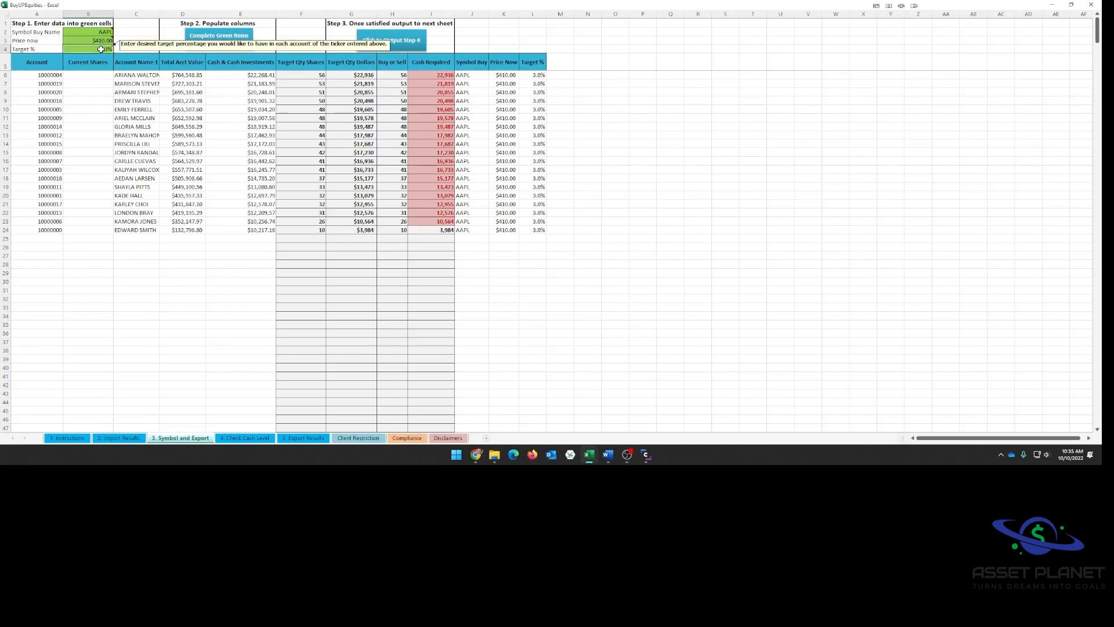
pyautogui.write('2')
pyautogui.press('Return')
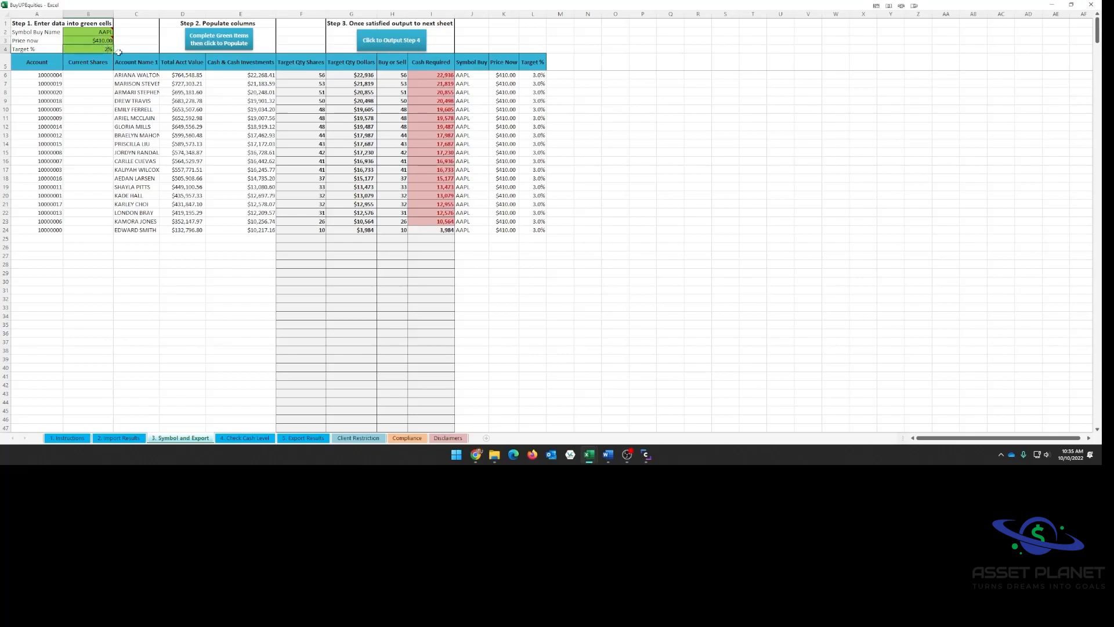
pyautogui.click(228, 40)
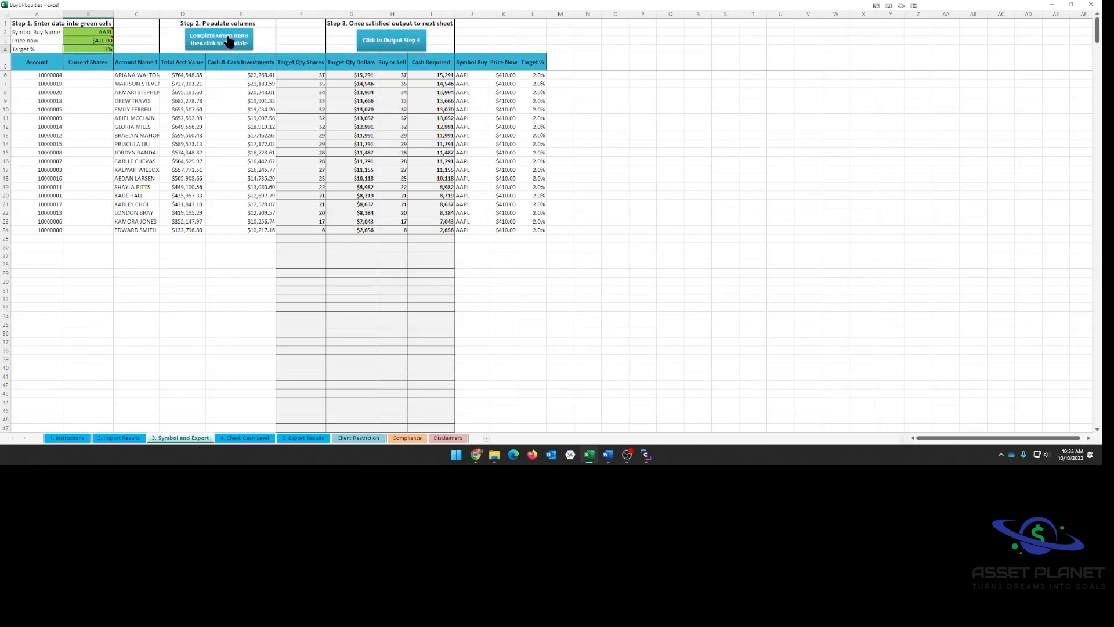
# Repopulate the order columns with a 3% target and output them to the Check Cash Level sheet.
pyautogui.moveTo(87, 52)
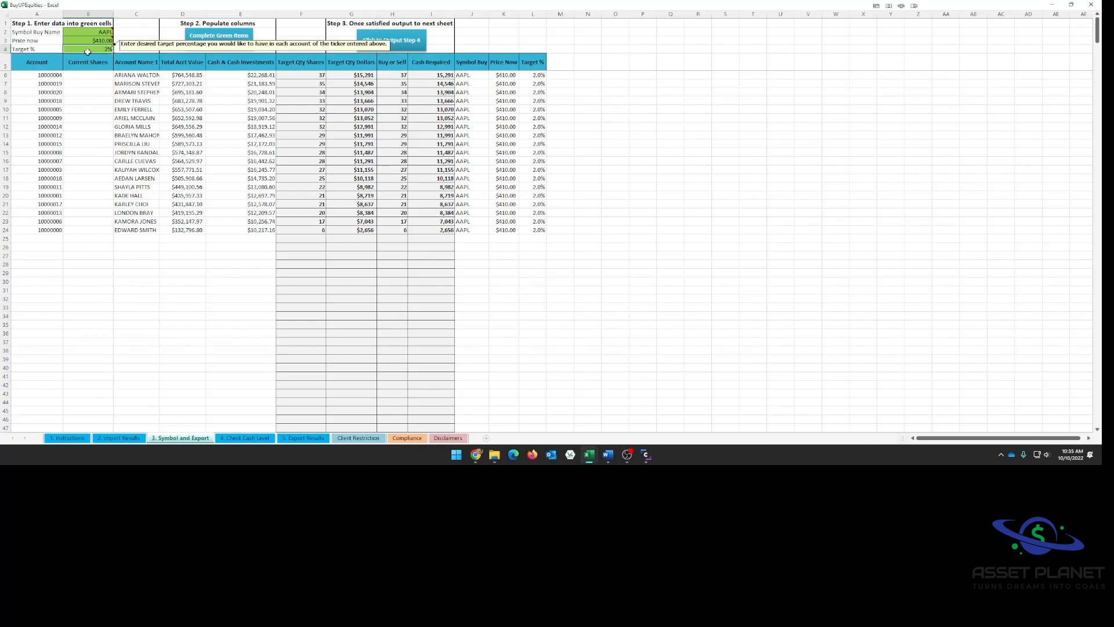
pyautogui.write('3')
pyautogui.press('Return')
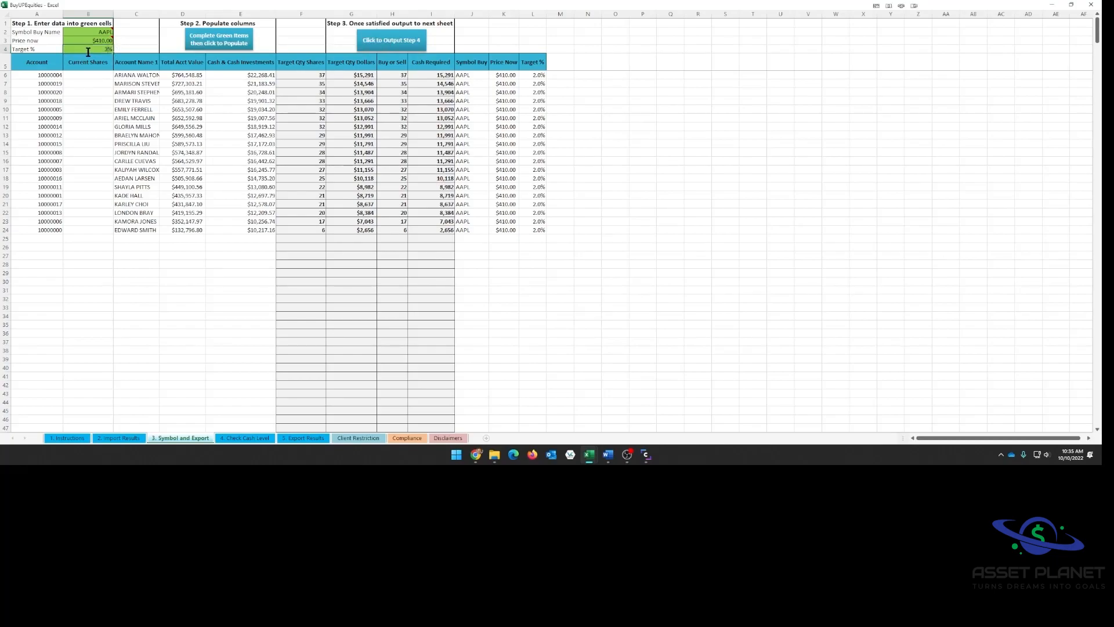
pyautogui.click(223, 39)
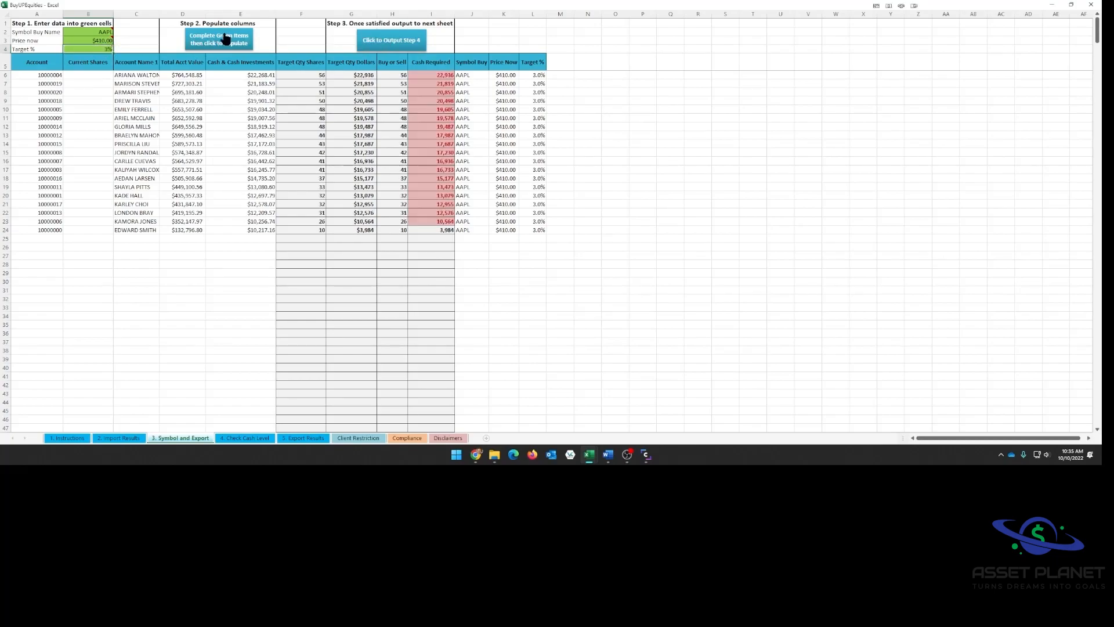
pyautogui.click(377, 42)
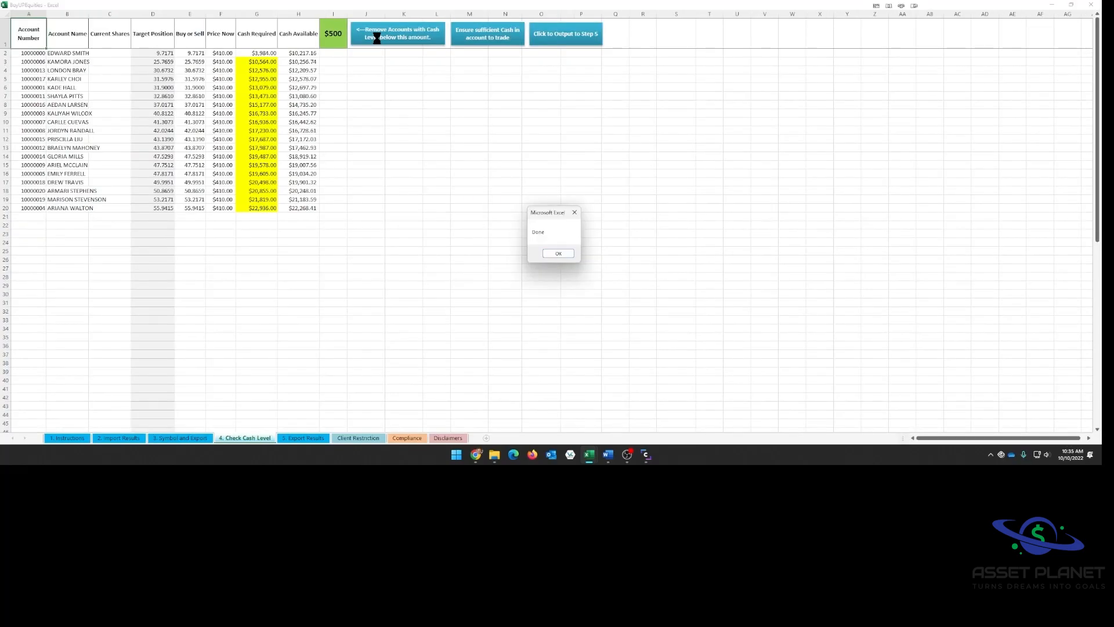
pyautogui.click(558, 253)
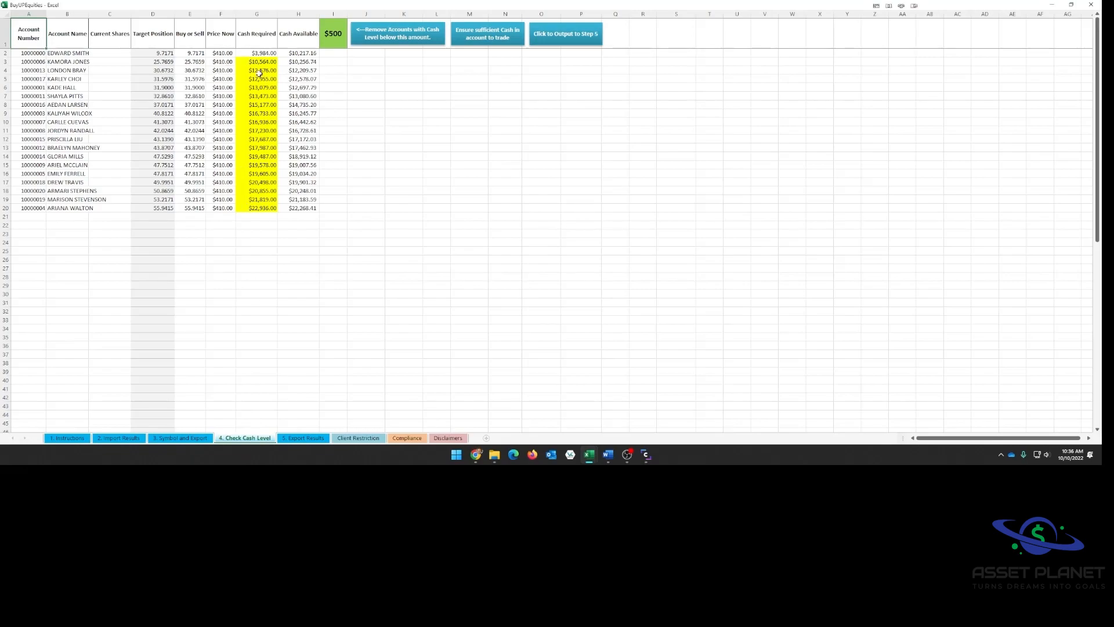
# Set the Buy or Sell quantities to 18 in row 3, 40 in row 15 and 100 in row 19.
pyautogui.click(186, 63)
pyautogui.write('18')
pyautogui.press('Return')
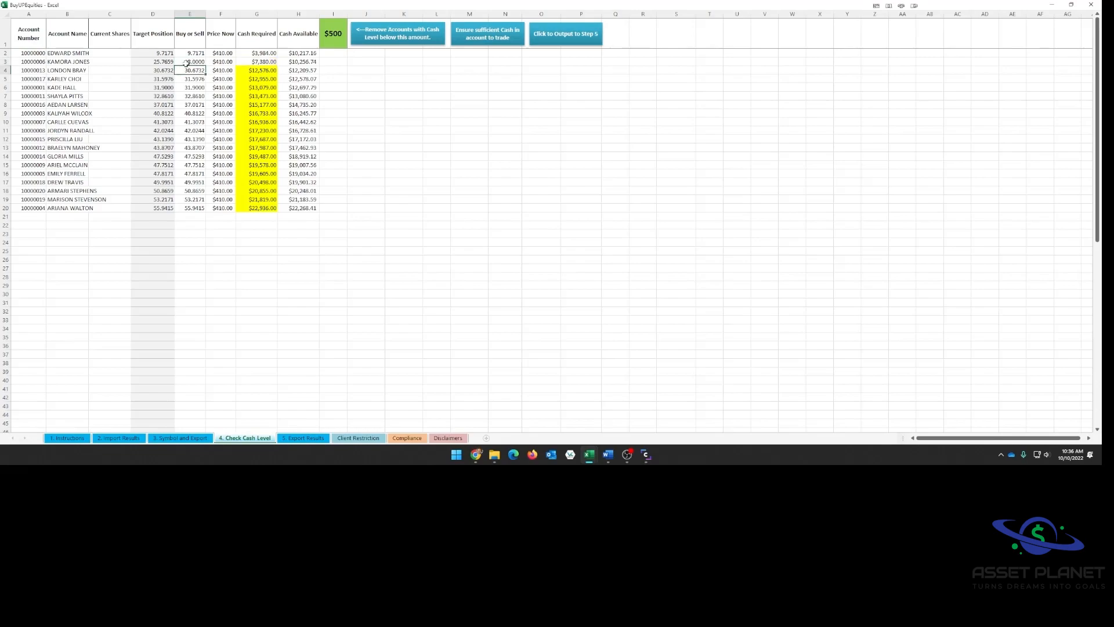
pyautogui.click(189, 166)
pyautogui.write('40')
pyautogui.press('Return')
pyautogui.click(196, 199)
pyautogui.write('100')
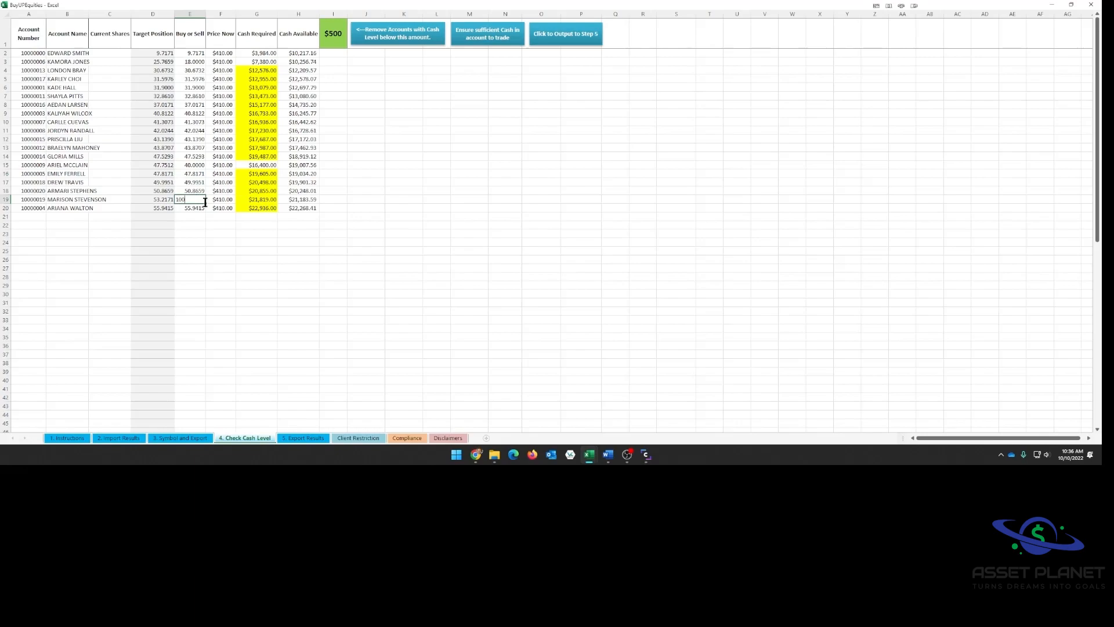
pyautogui.press('Return')
# Check the accounts for sufficient cash to trade and output the orders to the Export Results sheet.
pyautogui.click(491, 39)
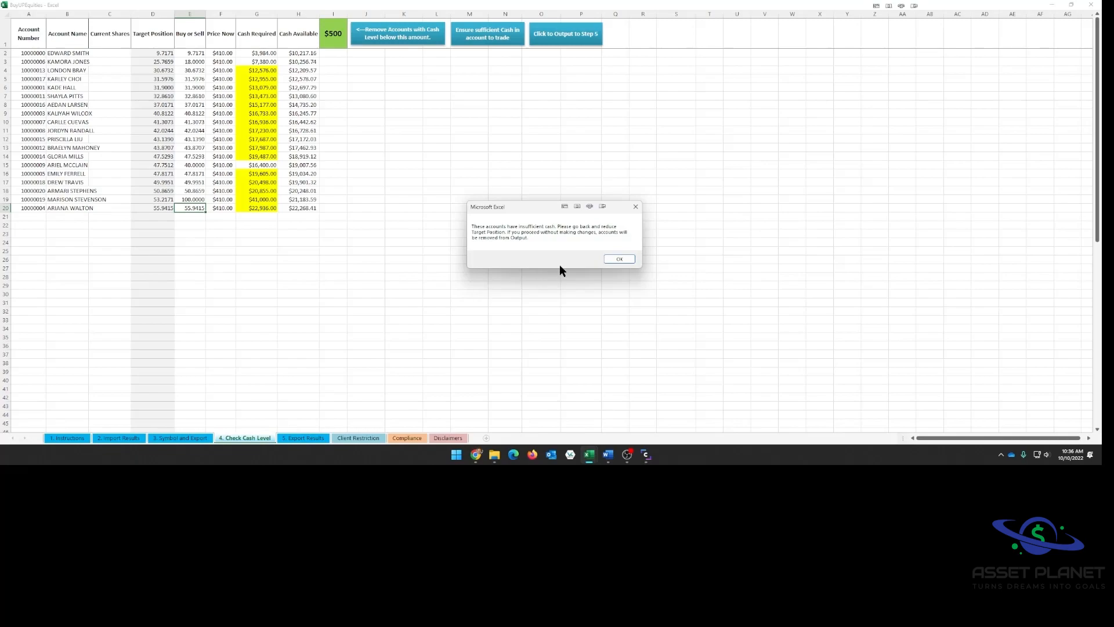
pyautogui.click(610, 260)
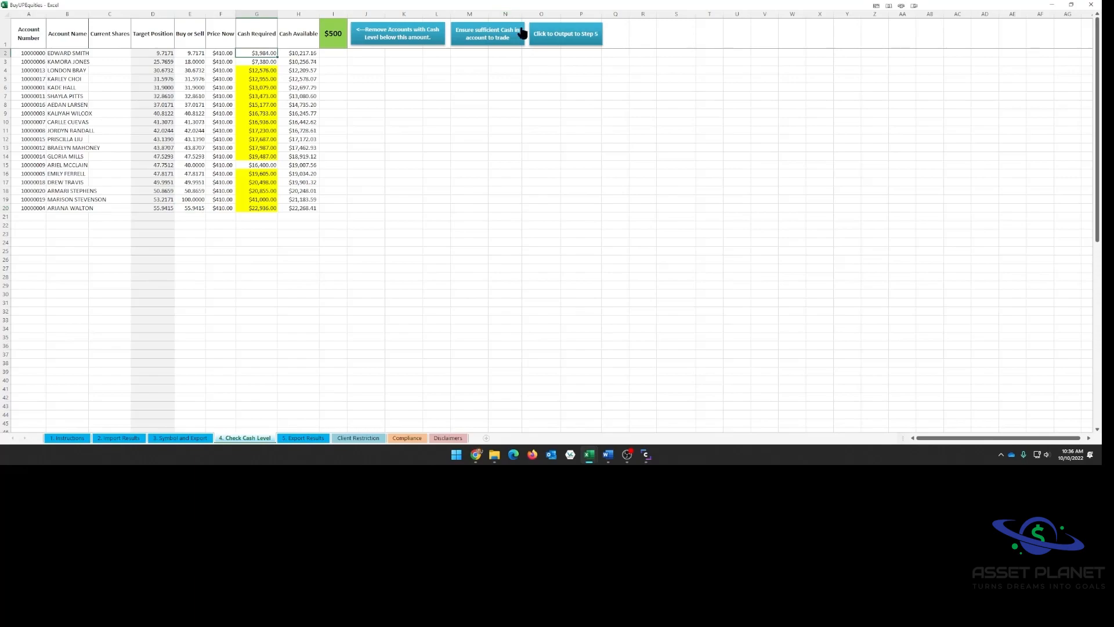
pyautogui.click(493, 26)
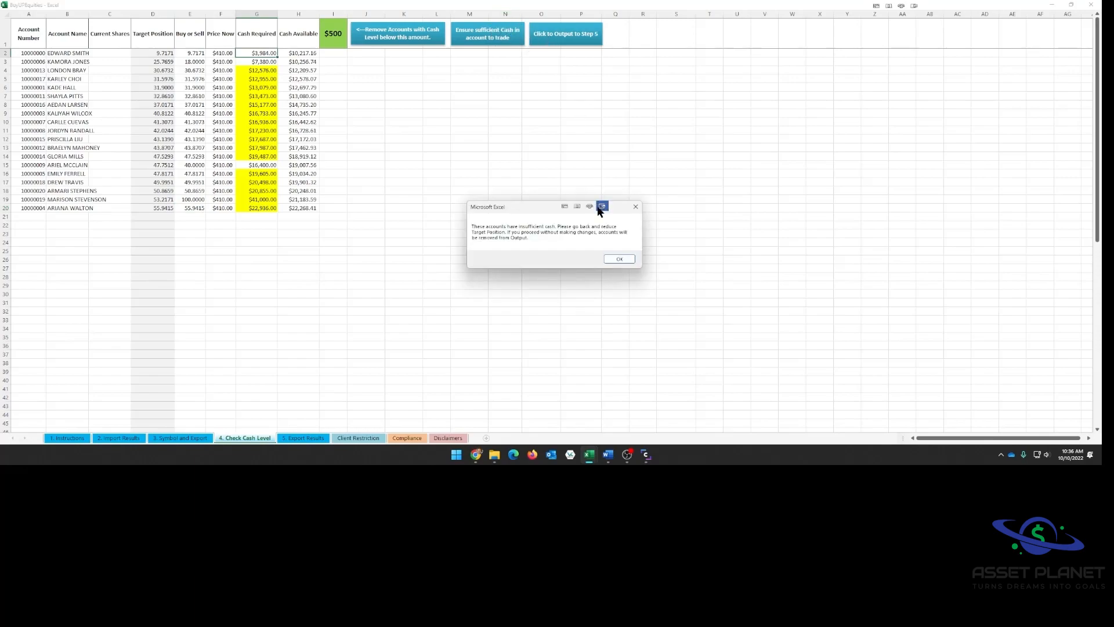
pyautogui.click(613, 260)
pyautogui.click(543, 37)
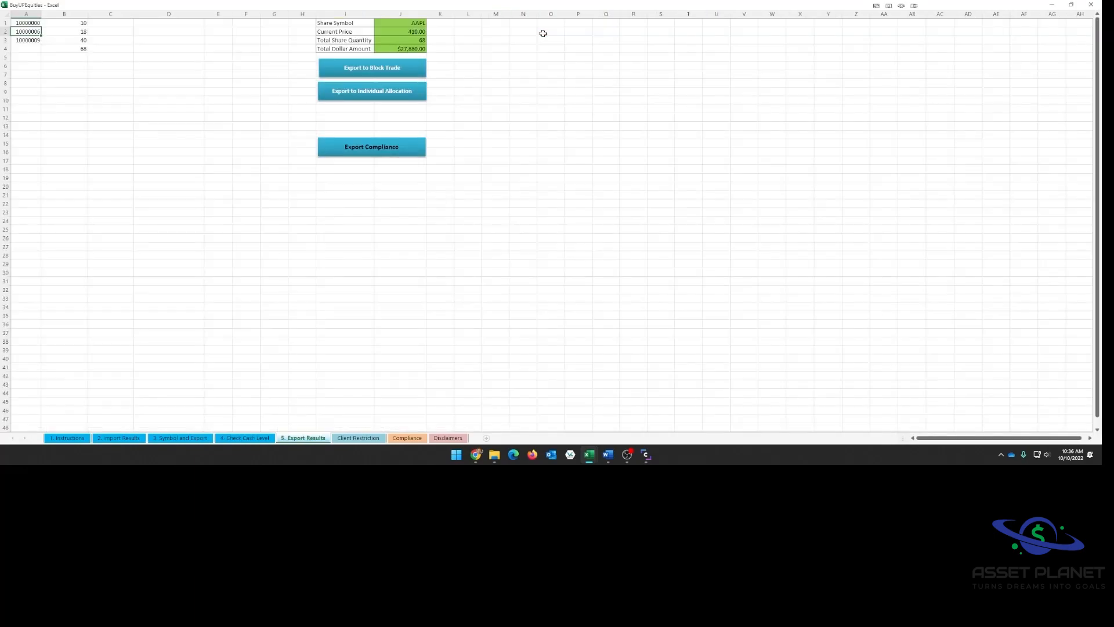